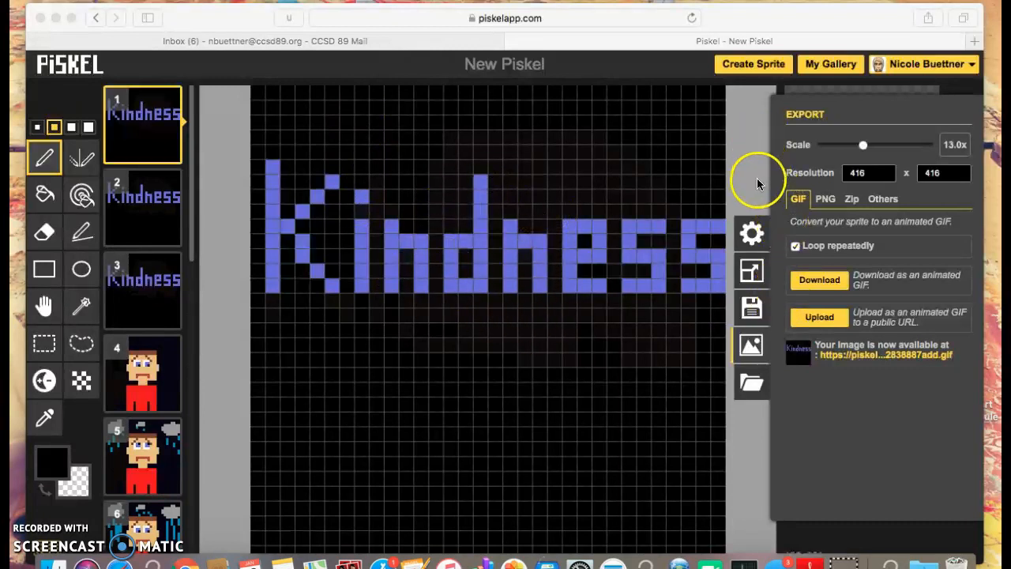
- Save the Kindness animation to your Piskel online gallery, then enlarge the browser window to fit the screen
click(750, 312)
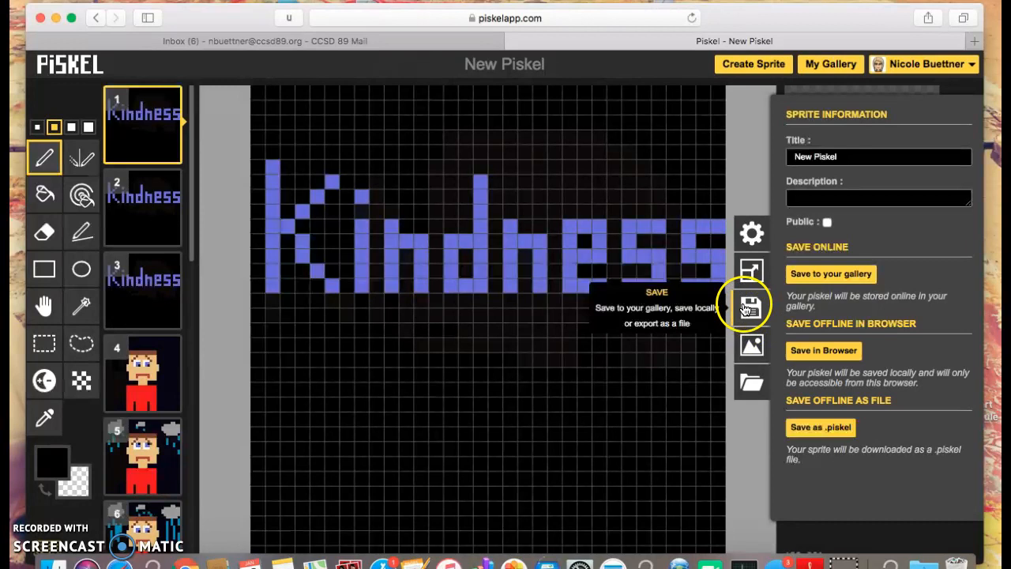
click(749, 311)
click(964, 310)
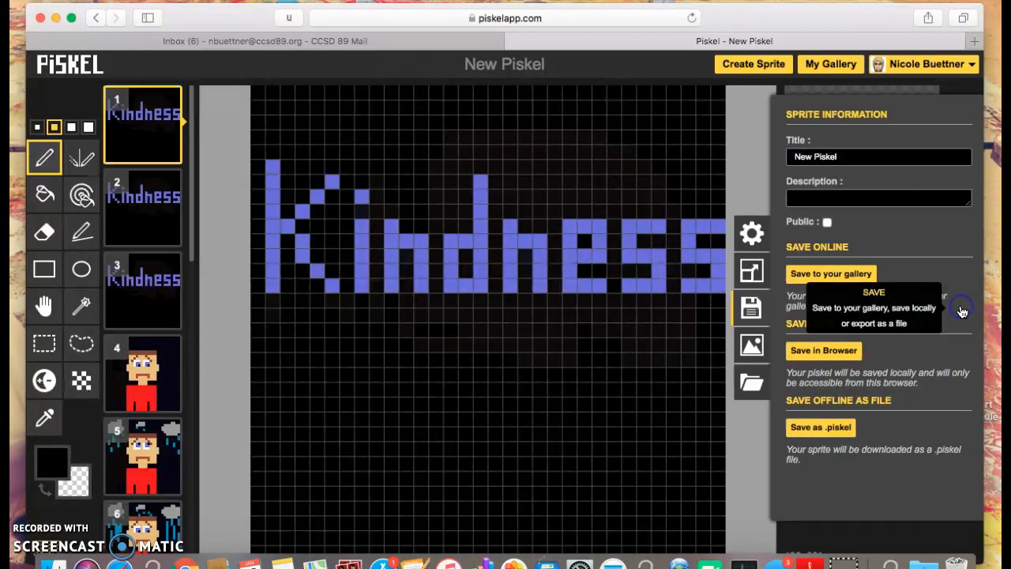
click(852, 271)
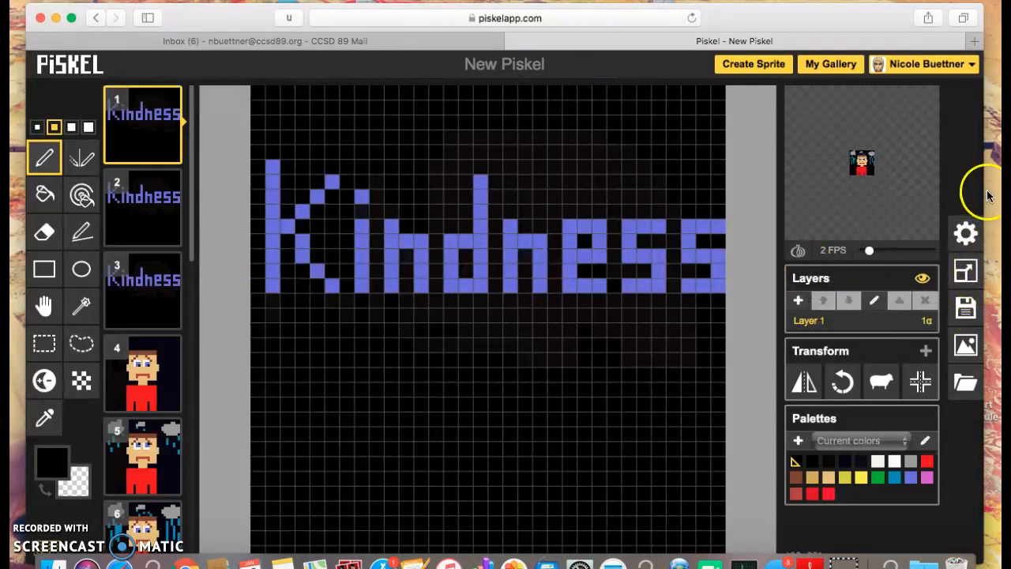
drag(997, 190, 1010, 192)
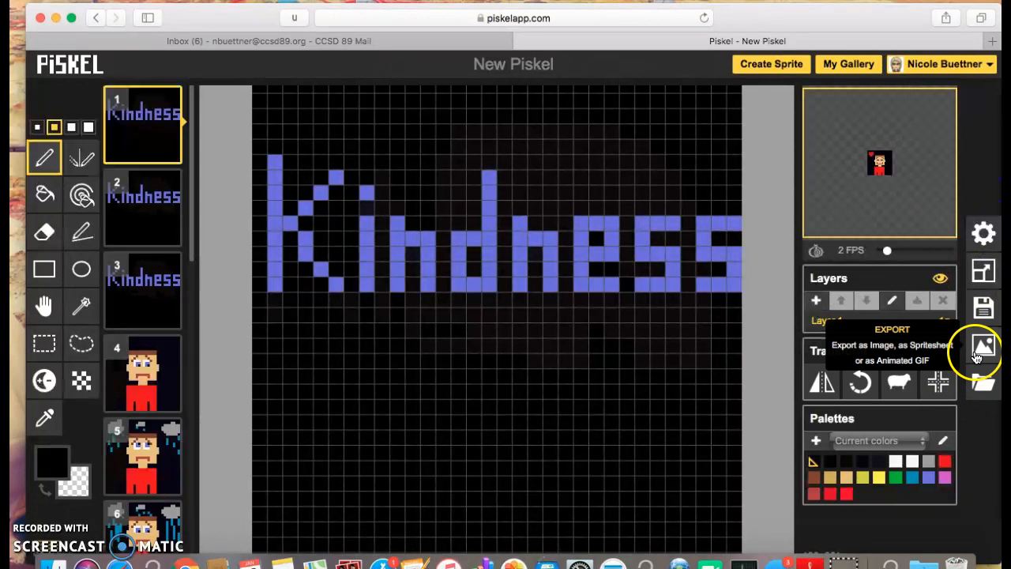
double_click(895, 15)
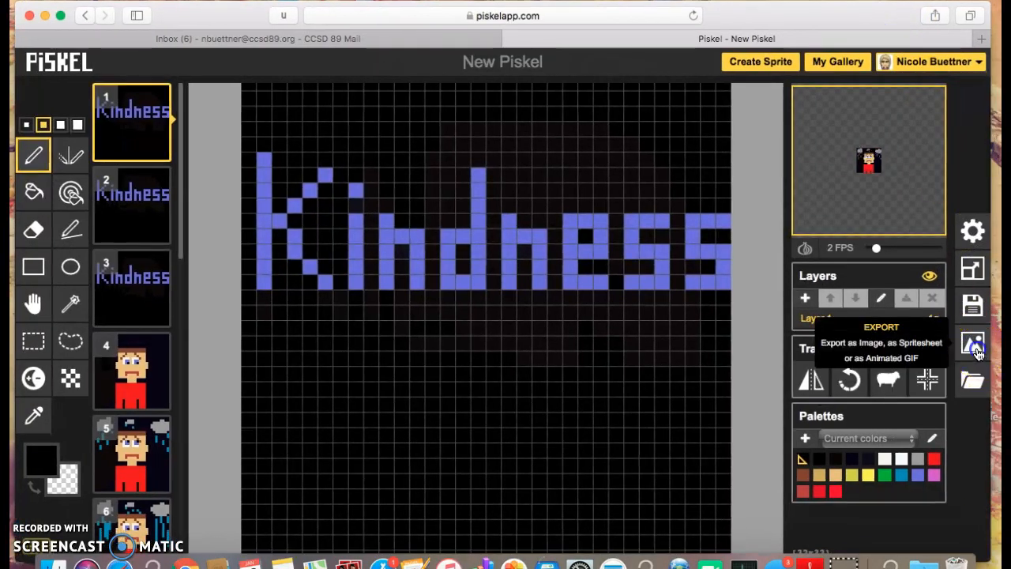
- Upload the animation as a 416×416 GIF at 13.0x scale and open its public link
click(977, 349)
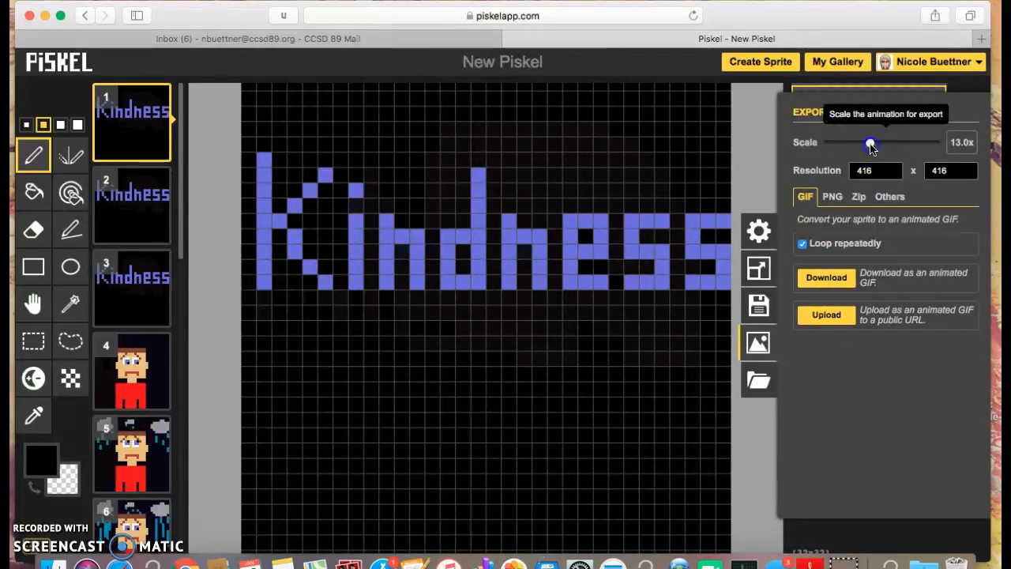
drag(871, 148, 860, 147)
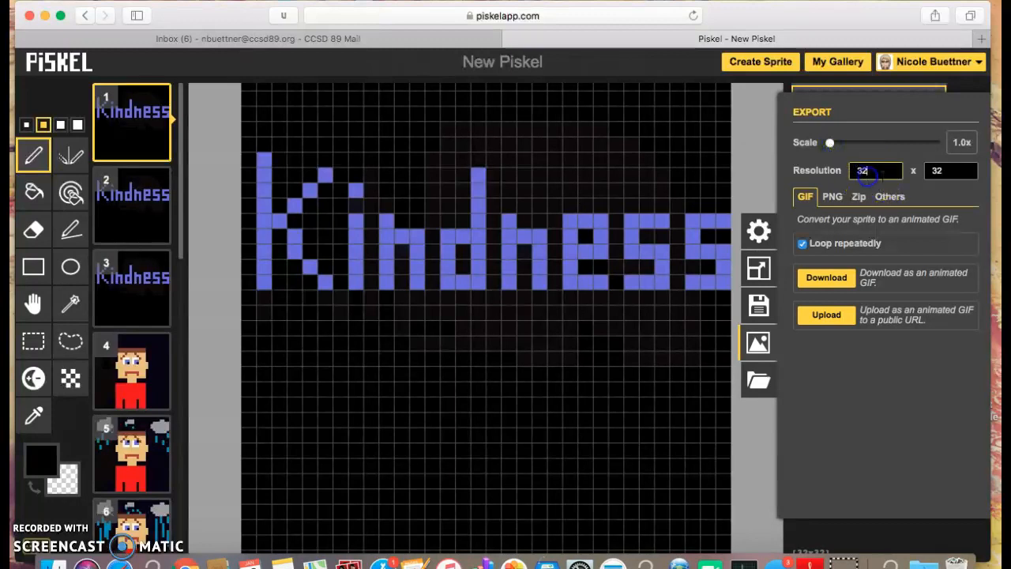
click(938, 171)
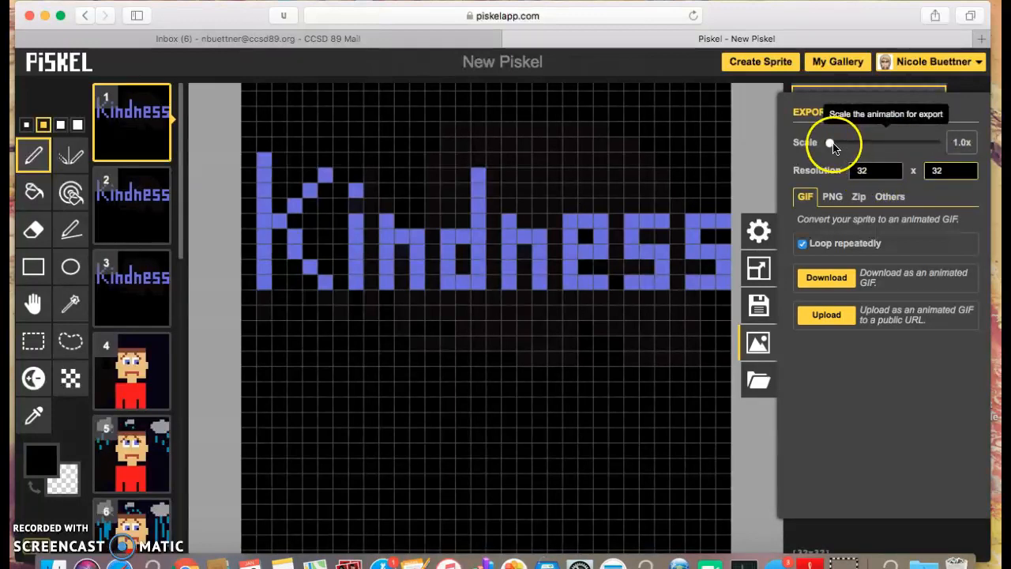
drag(832, 144, 849, 144)
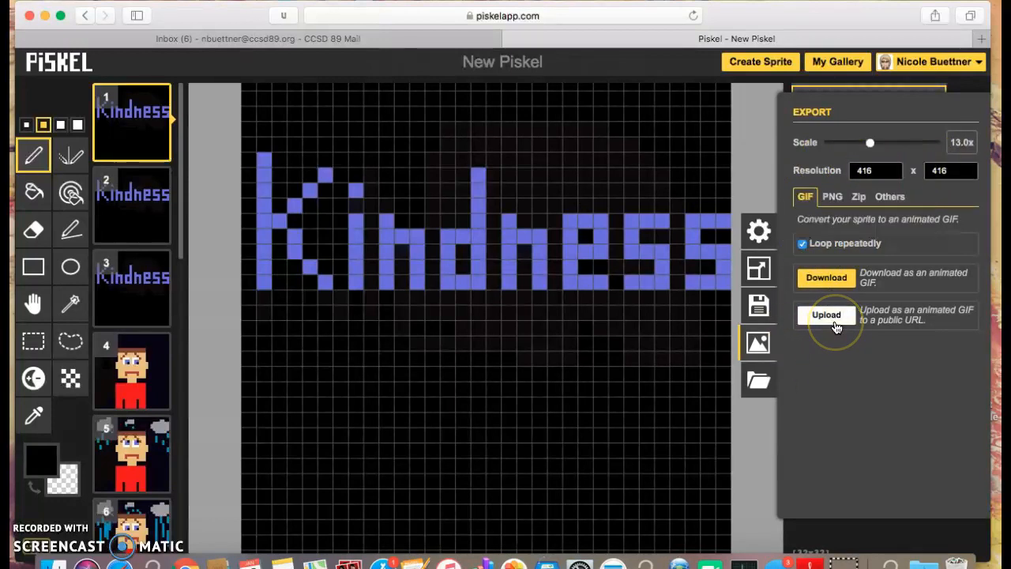
click(827, 317)
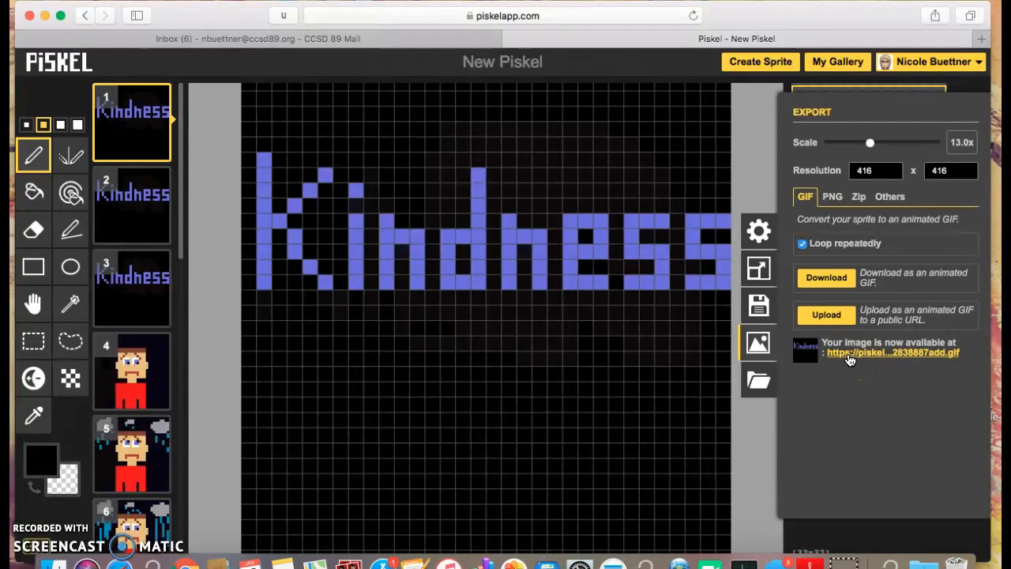
click(850, 360)
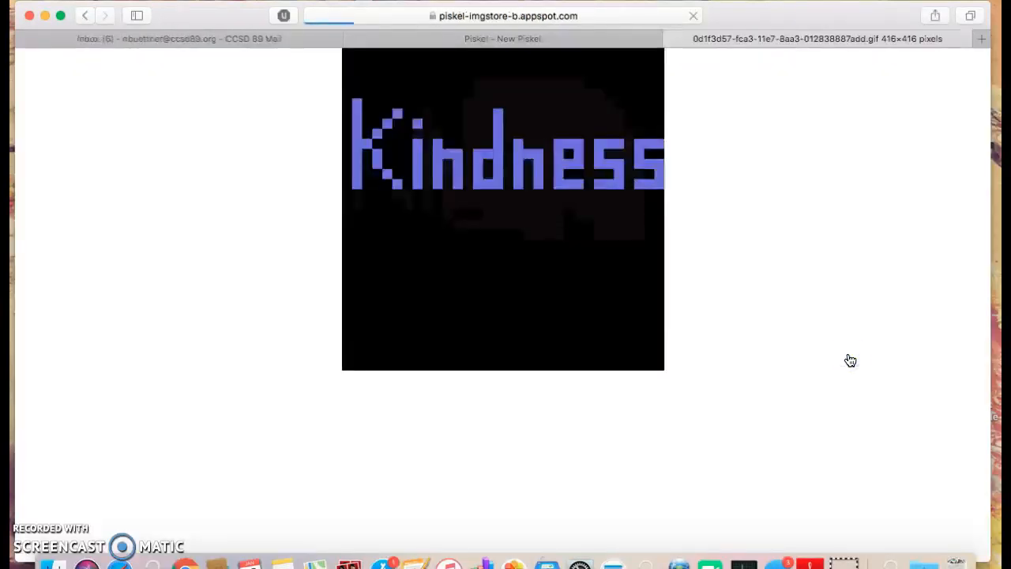
- Reload the uploaded GIF's page in Safari and select its full web address
click(650, 37)
click(716, 42)
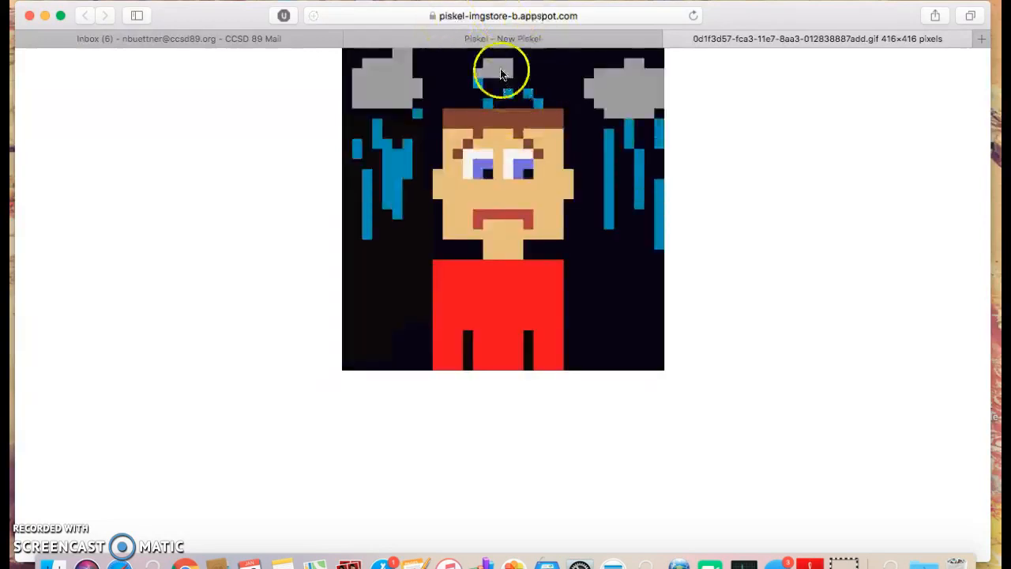
click(693, 16)
click(515, 17)
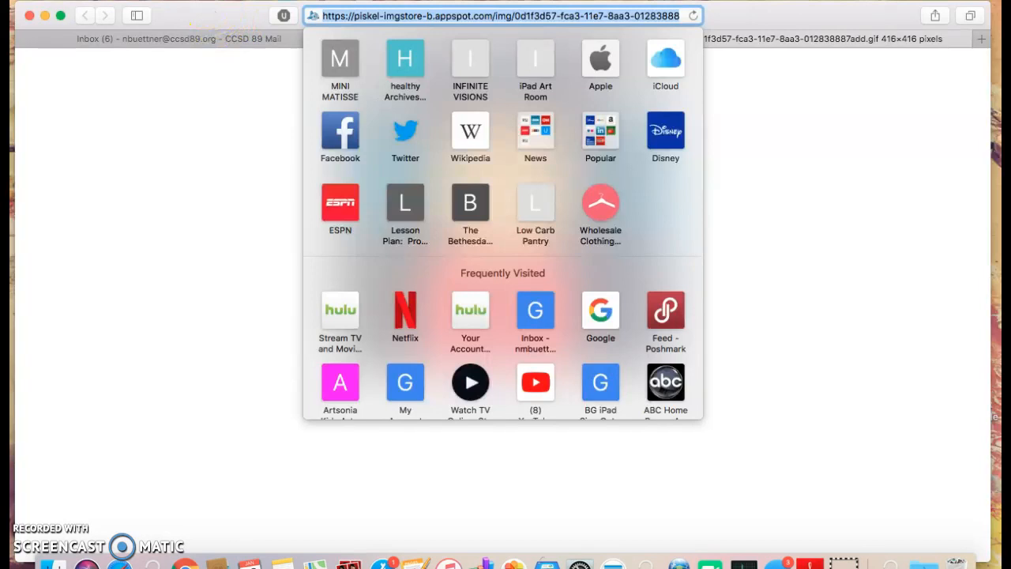
- Copy the GIF's public piskel-imgstore URL with Edit > Copy and return to the GIF tab
click(139, 1)
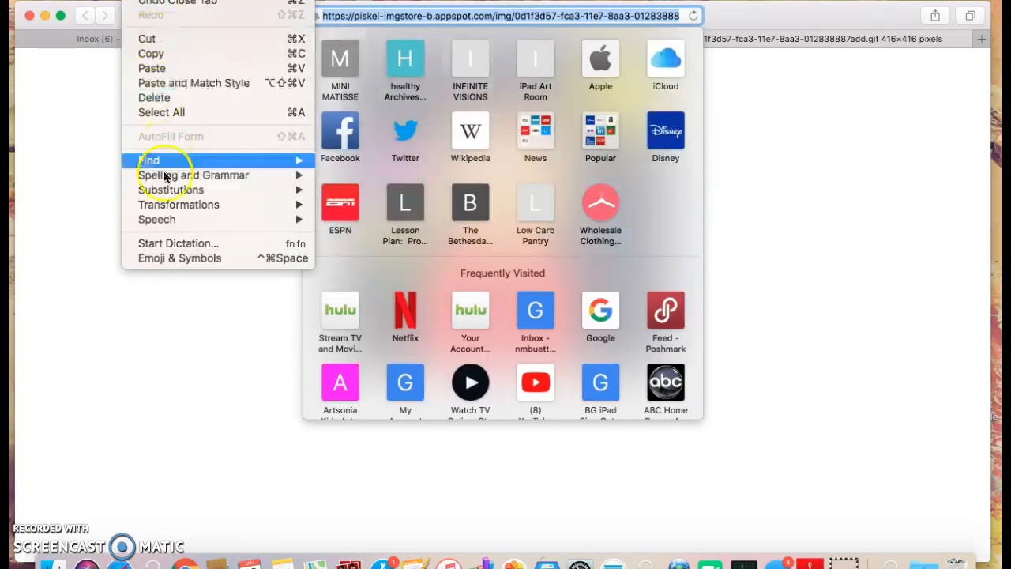
click(156, 50)
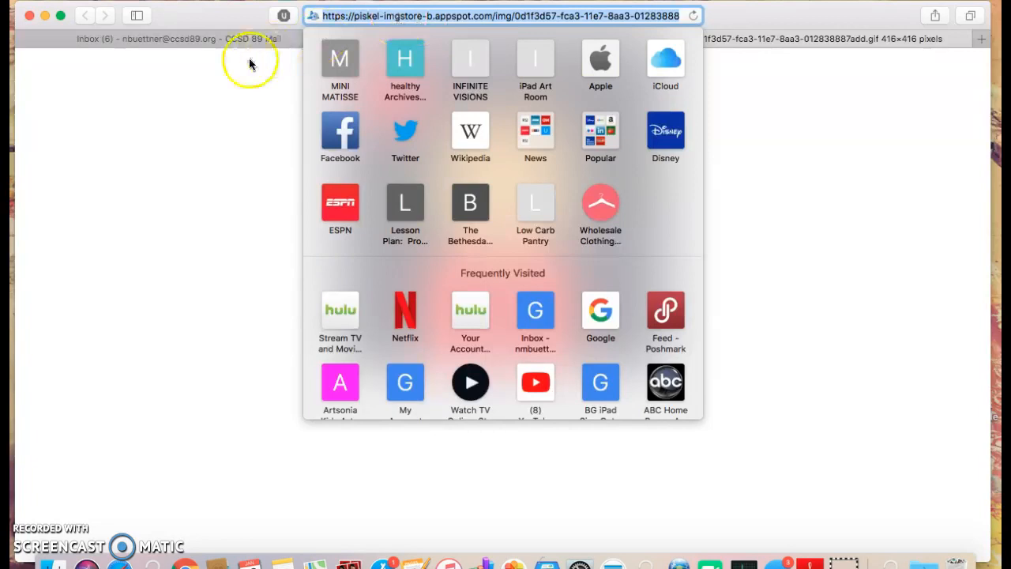
click(201, 118)
click(594, 38)
click(750, 38)
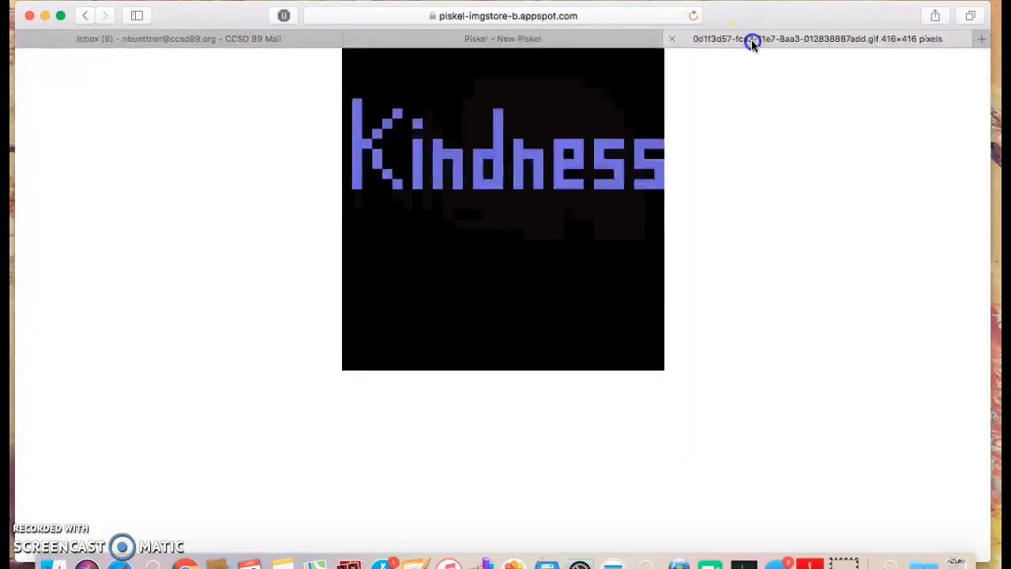
- Load google.com in a new tab, confirm the signed-in school account, and open Mail from the apps grid
click(981, 39)
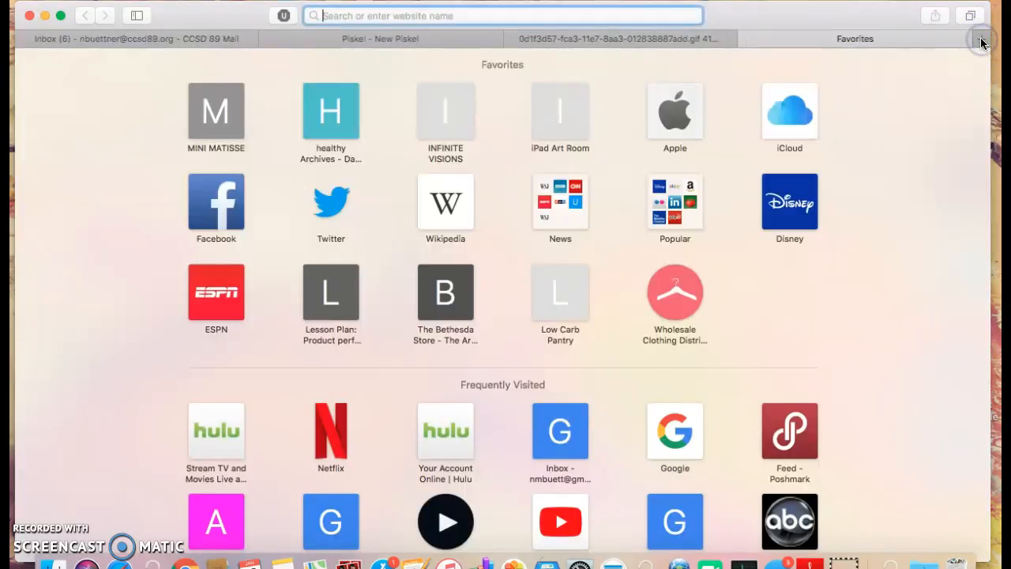
text(google.com)
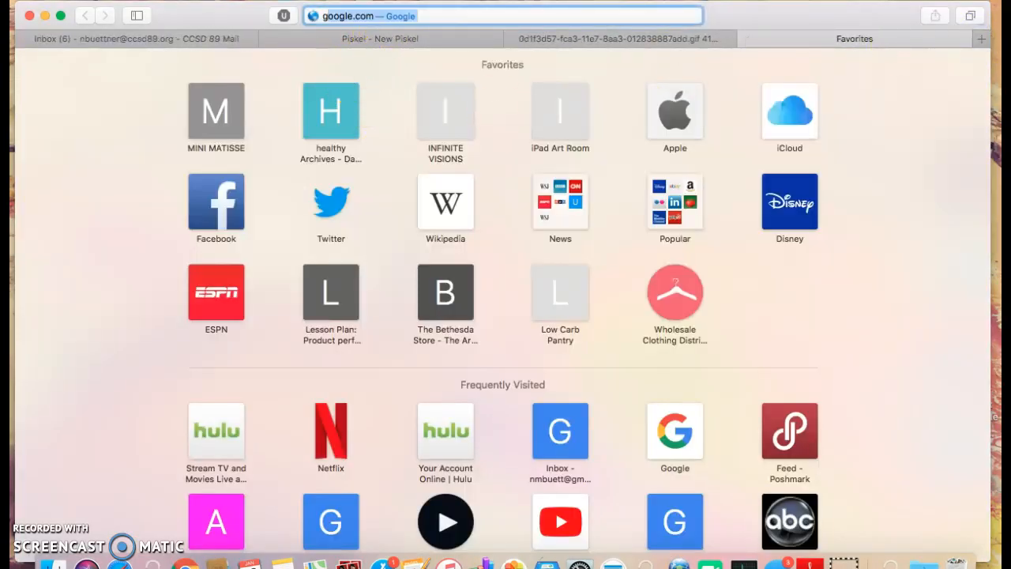
key(Return)
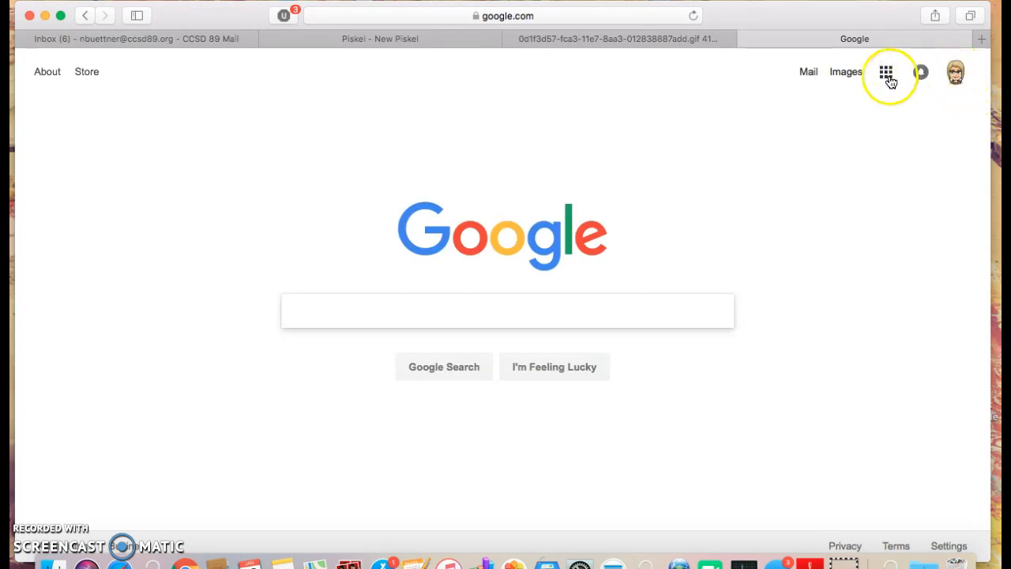
click(956, 75)
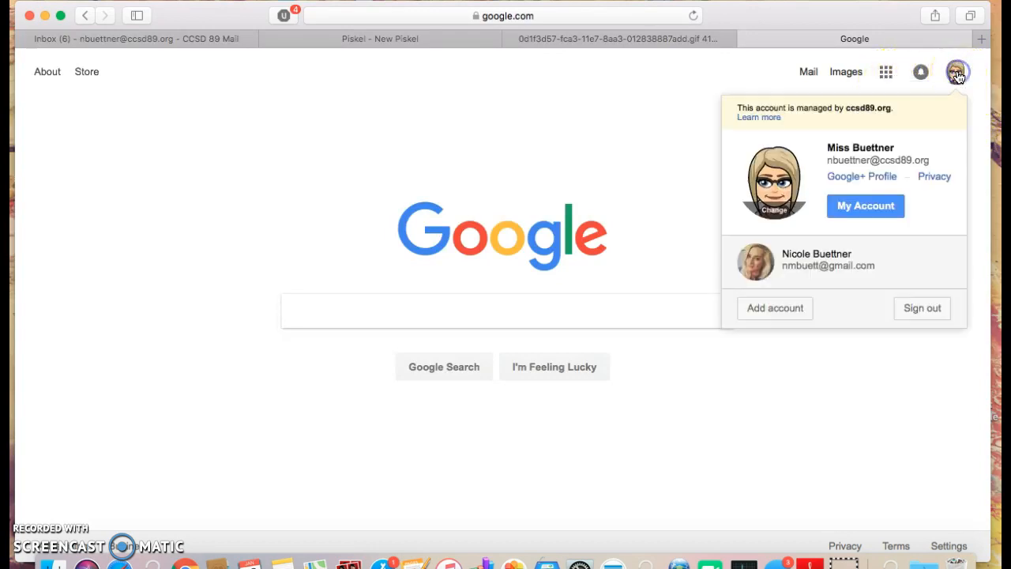
click(696, 201)
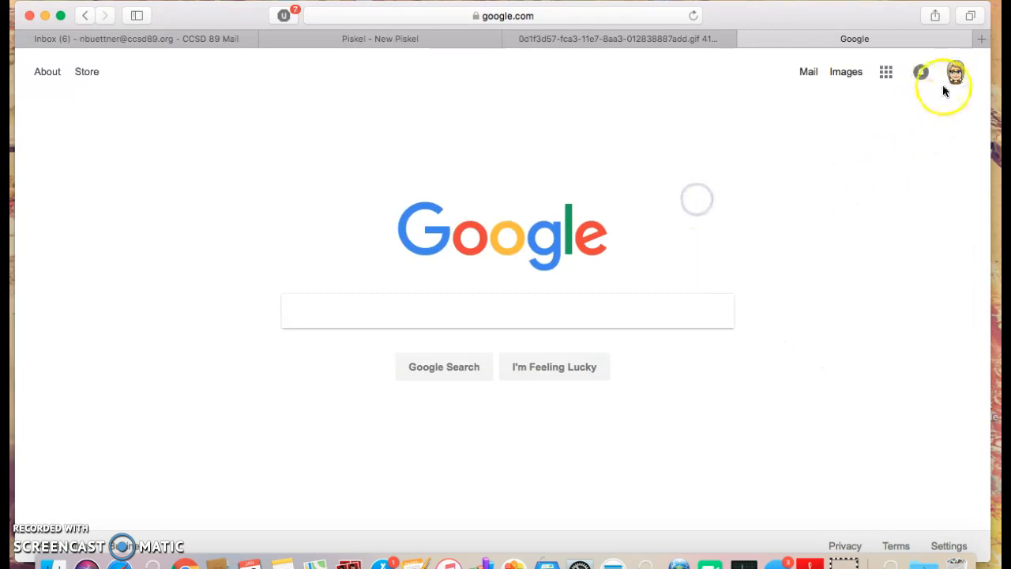
click(888, 74)
click(843, 148)
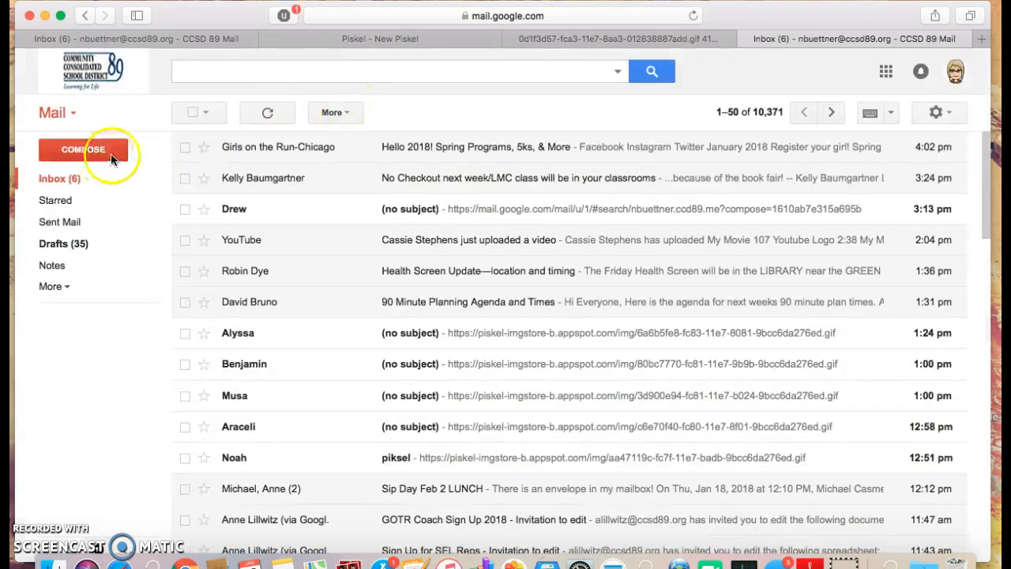
- Compose a new Gmail message and address it to your own school account, found by typing 'nbue'
click(110, 150)
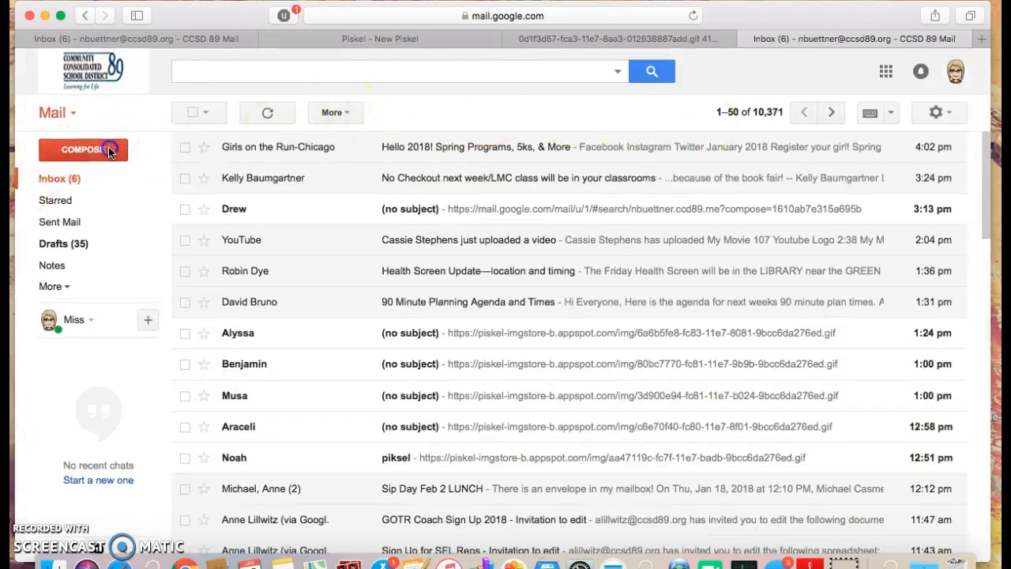
drag(816, 22, 396, 12)
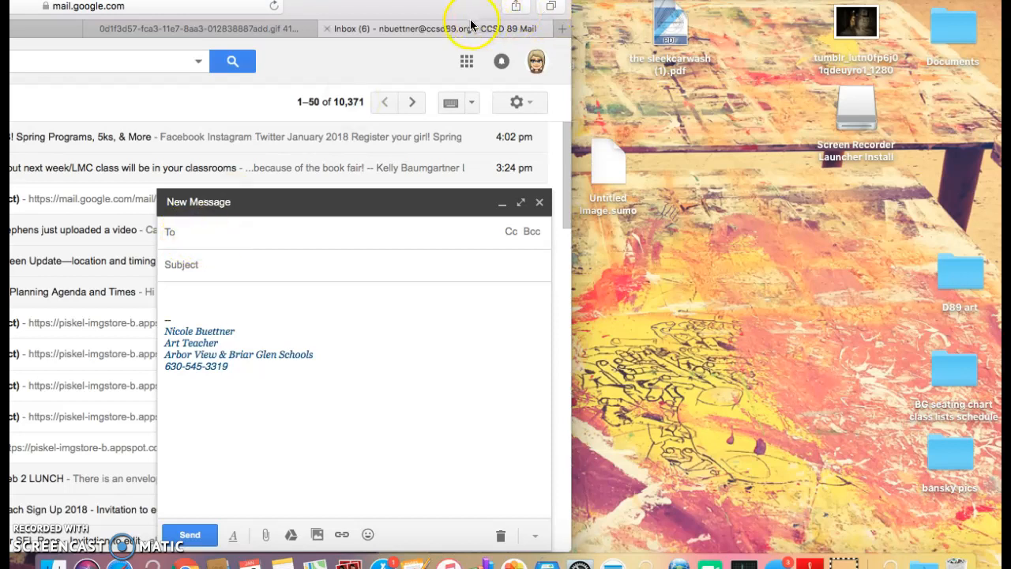
drag(526, 23, 604, 23)
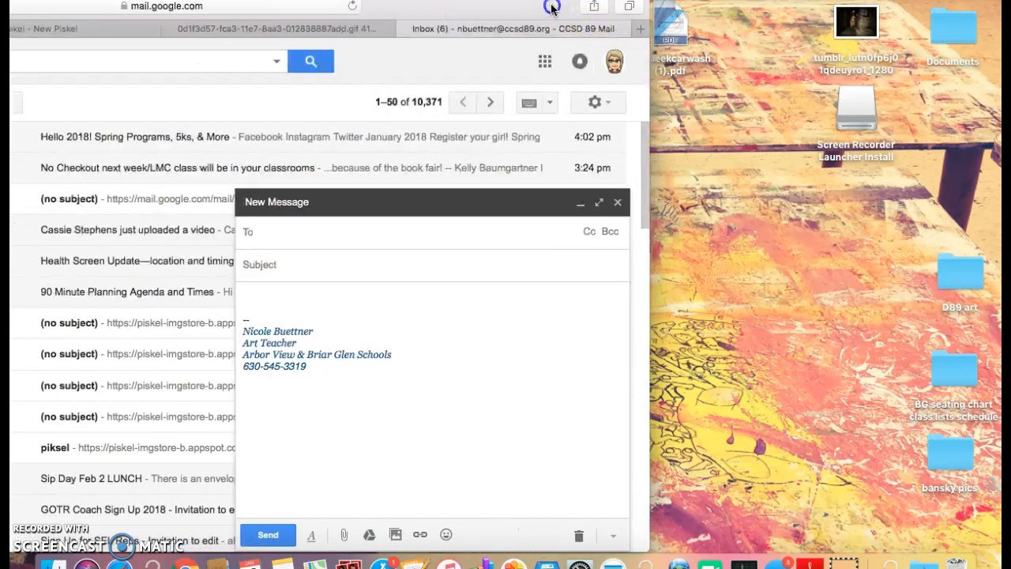
click(361, 226)
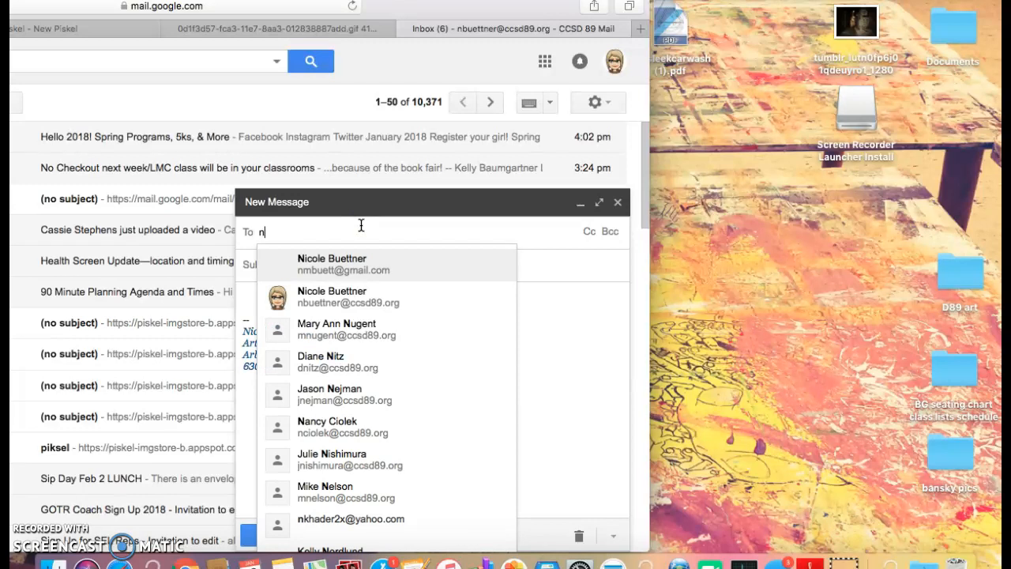
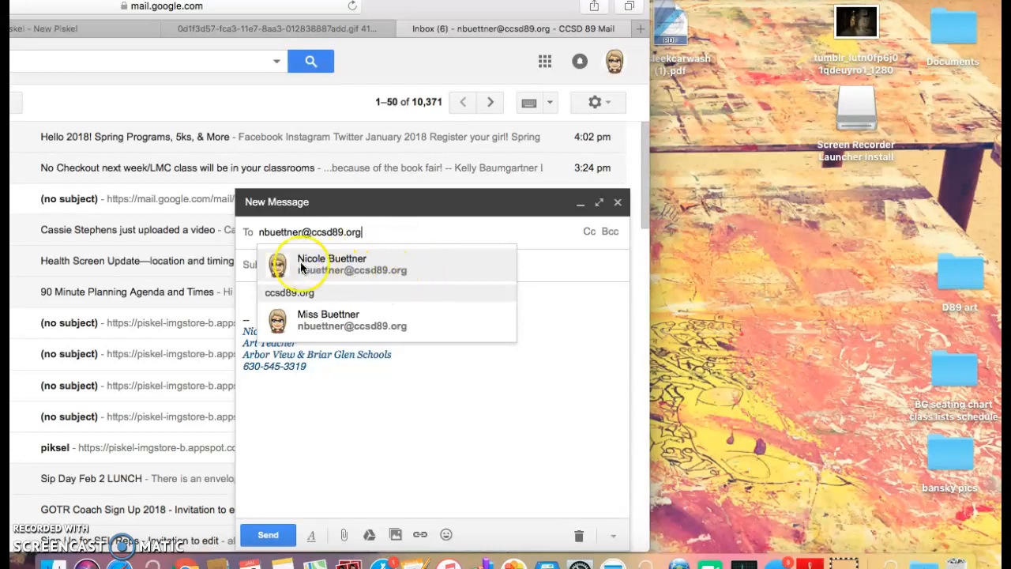
click(282, 268)
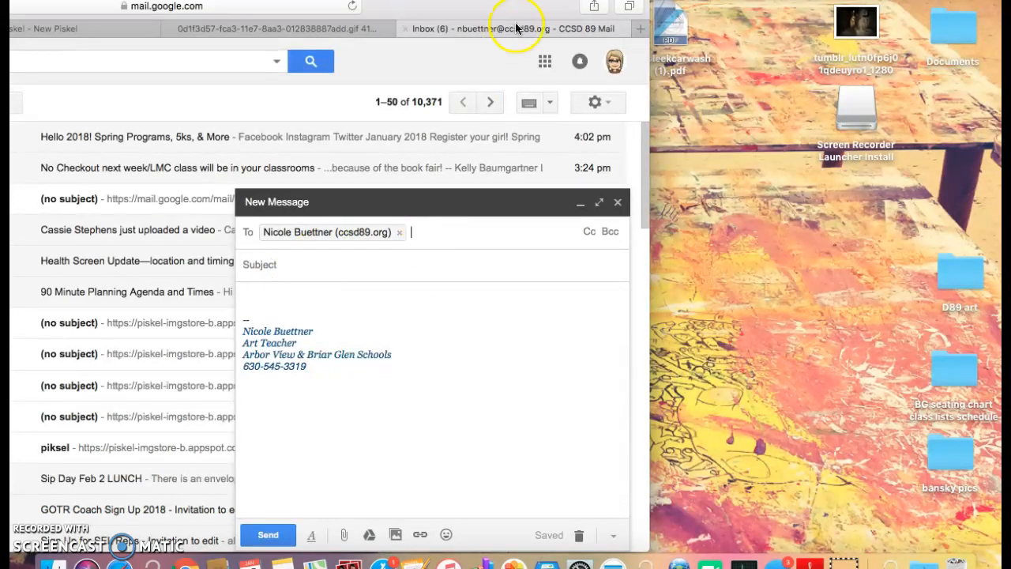
drag(494, 12, 860, 9)
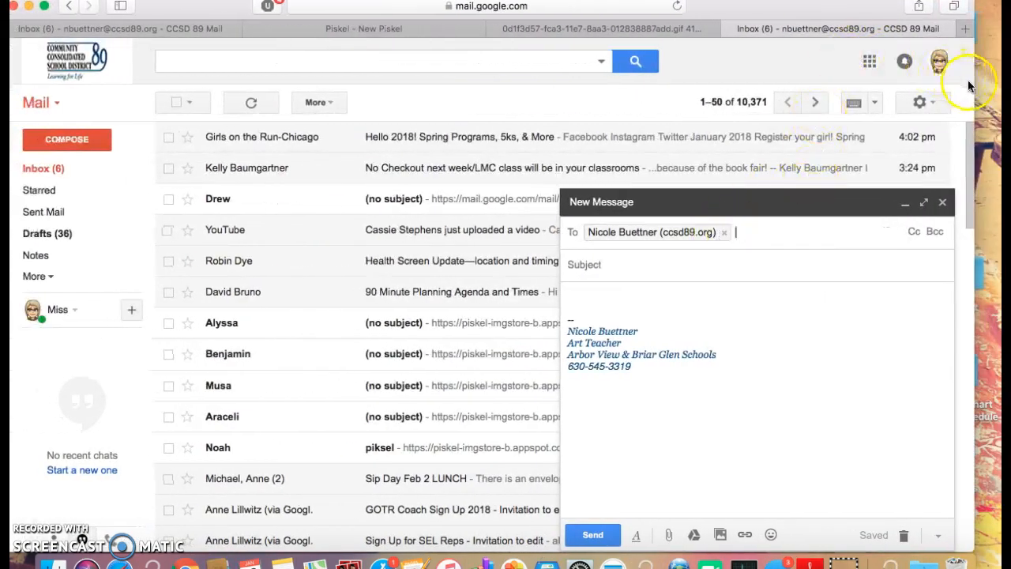
drag(977, 84, 978, 84)
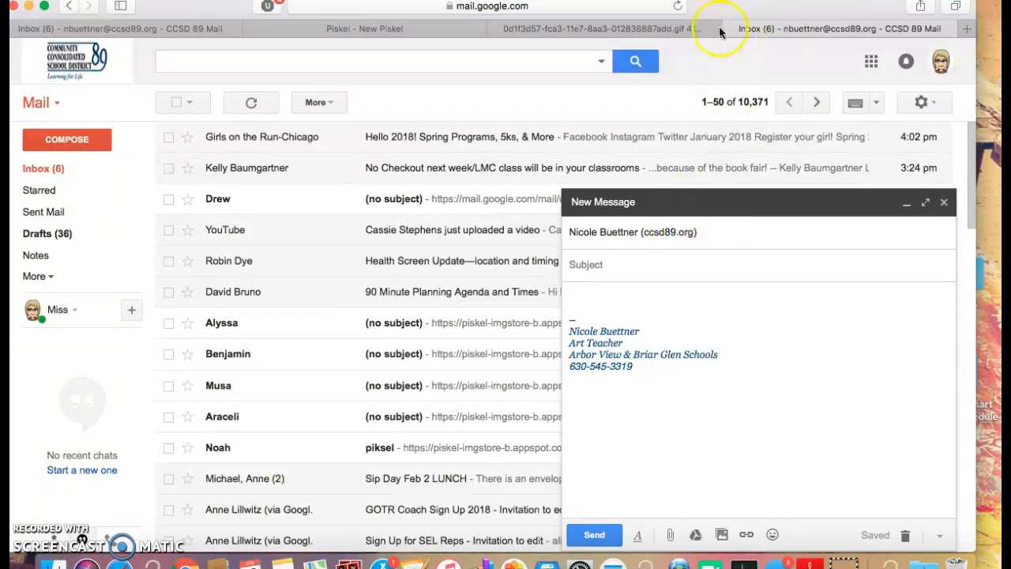
drag(722, 9, 735, 13)
- Send the email with subject 'piksel' and the GIF's public link pasted into the body
click(608, 271)
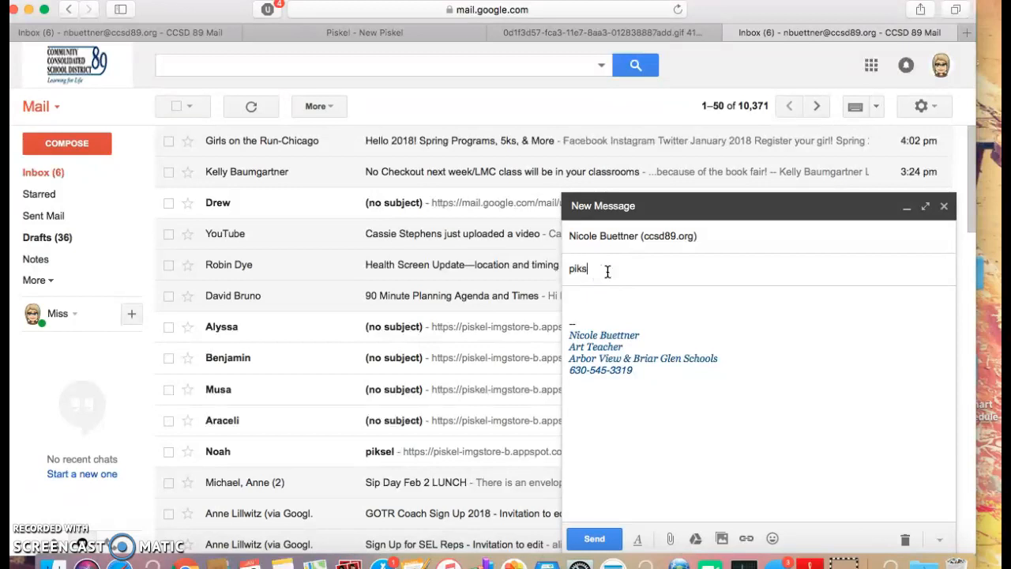
click(605, 299)
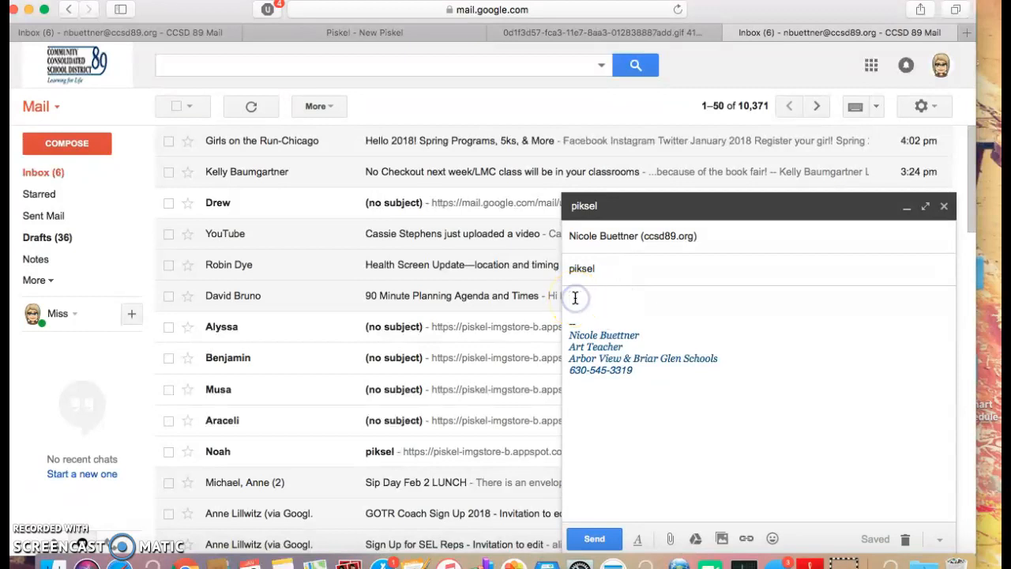
key(cmd+v)
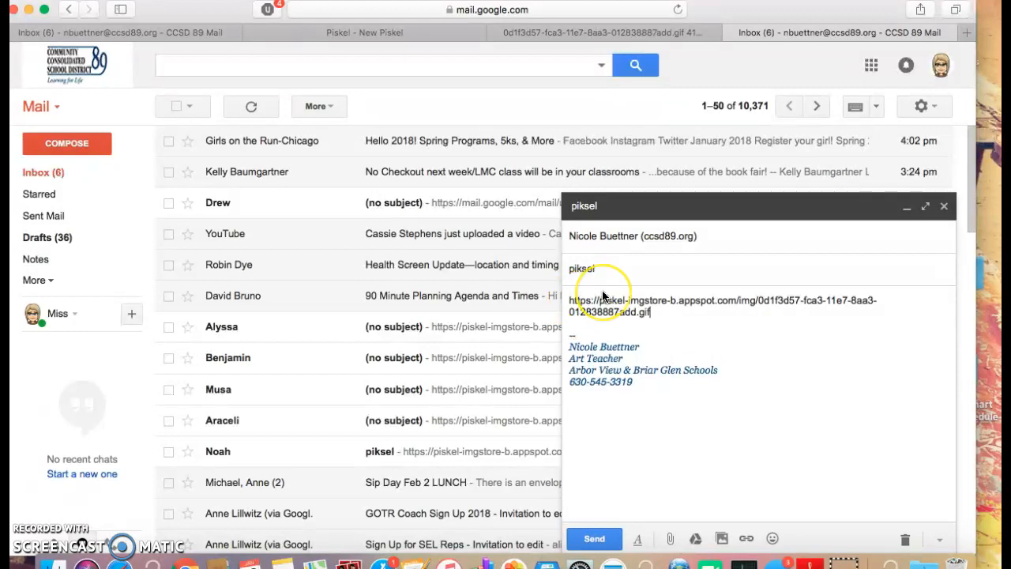
click(653, 312)
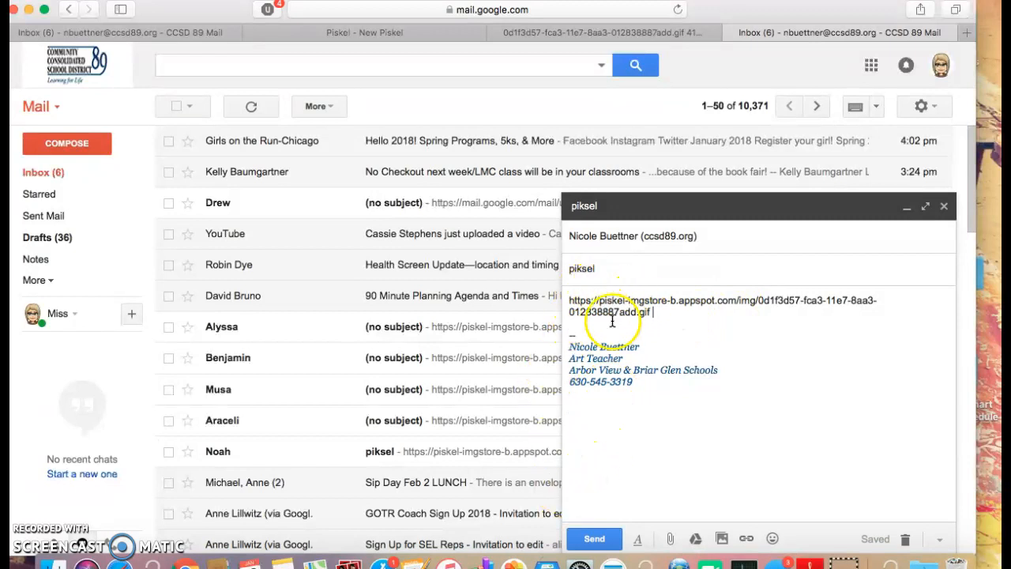
click(598, 539)
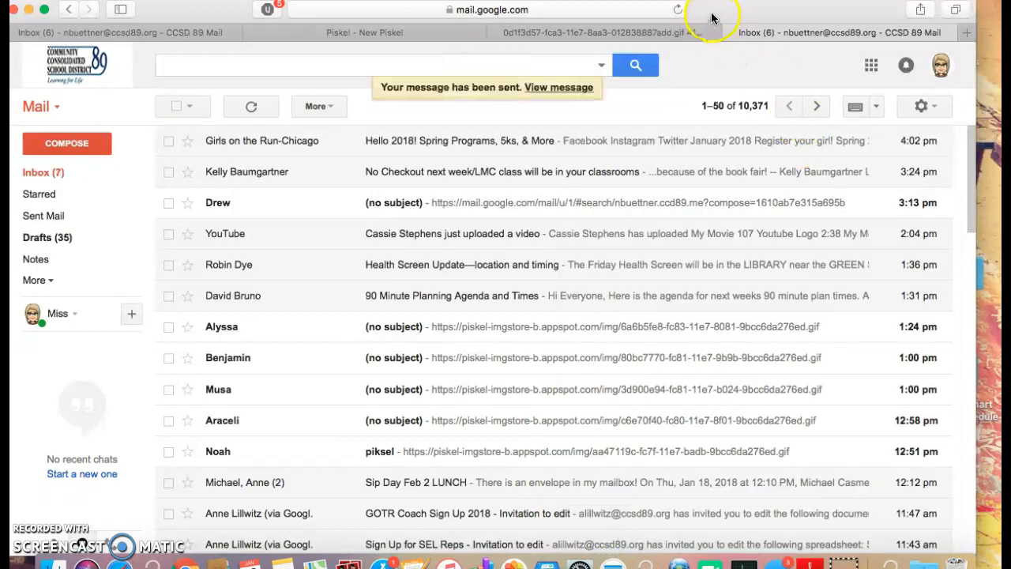
- Open an older no-subject email, follow its link, and return to that email's tab
drag(731, 11, 774, 14)
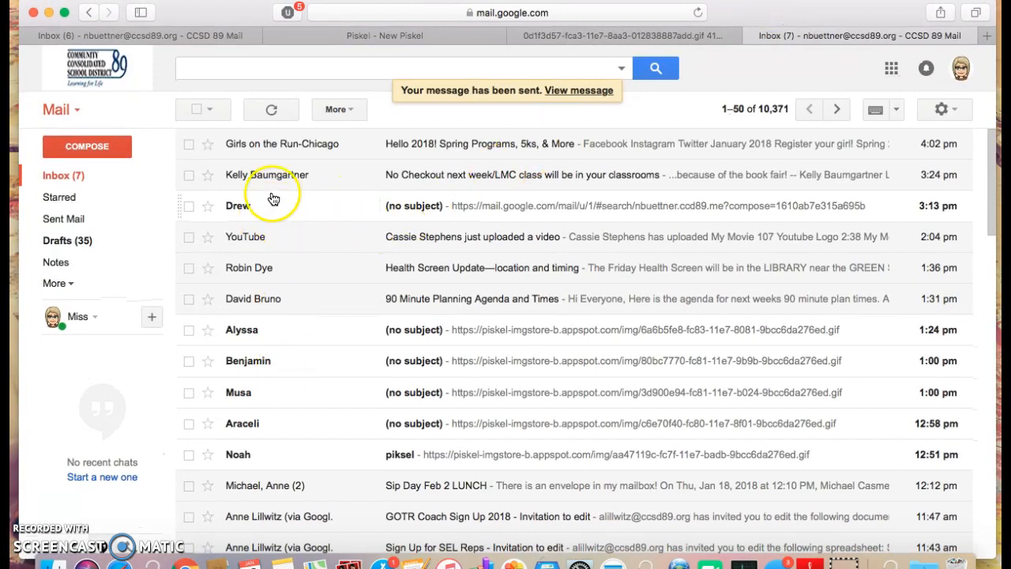
click(250, 207)
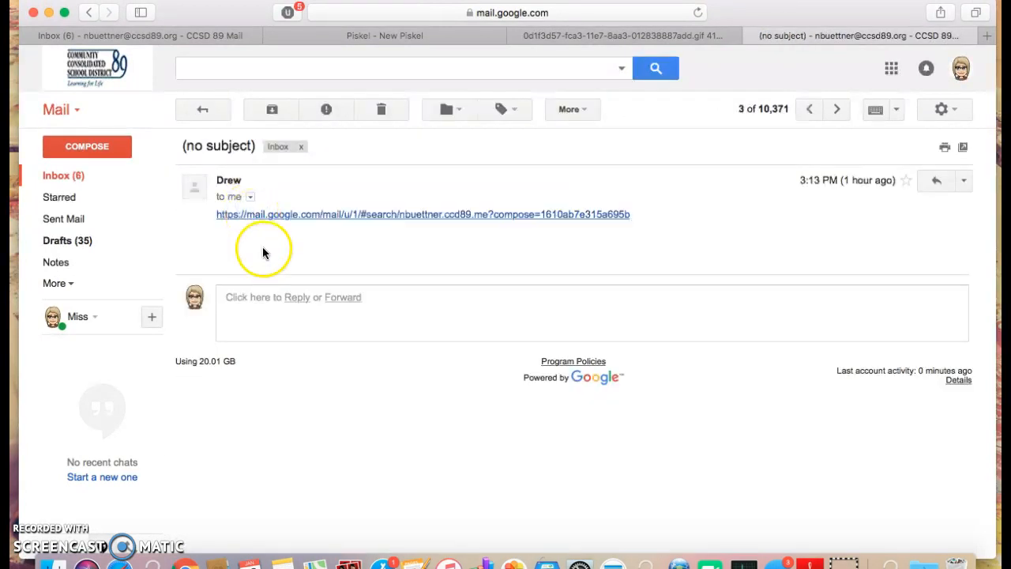
click(253, 215)
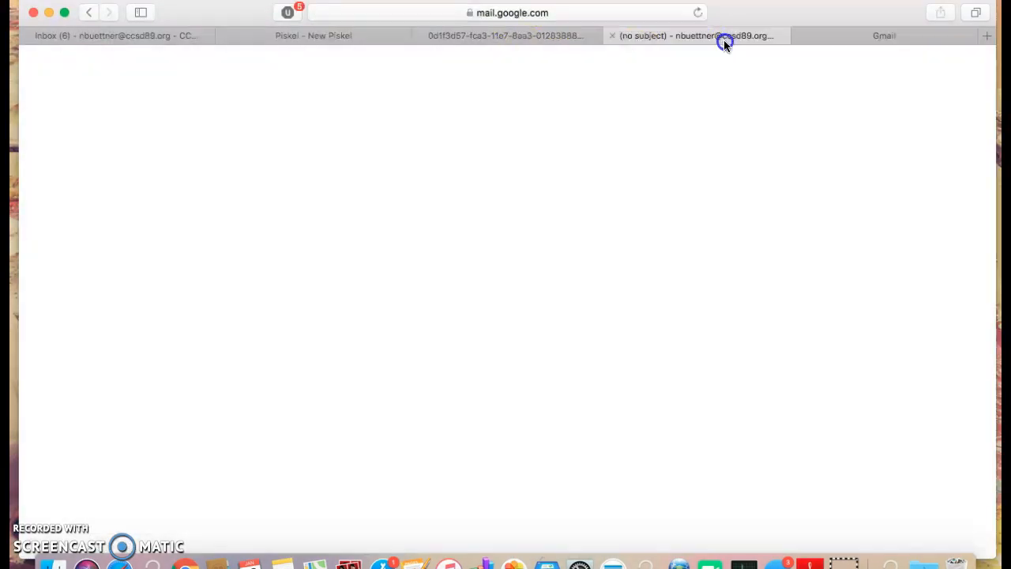
click(723, 39)
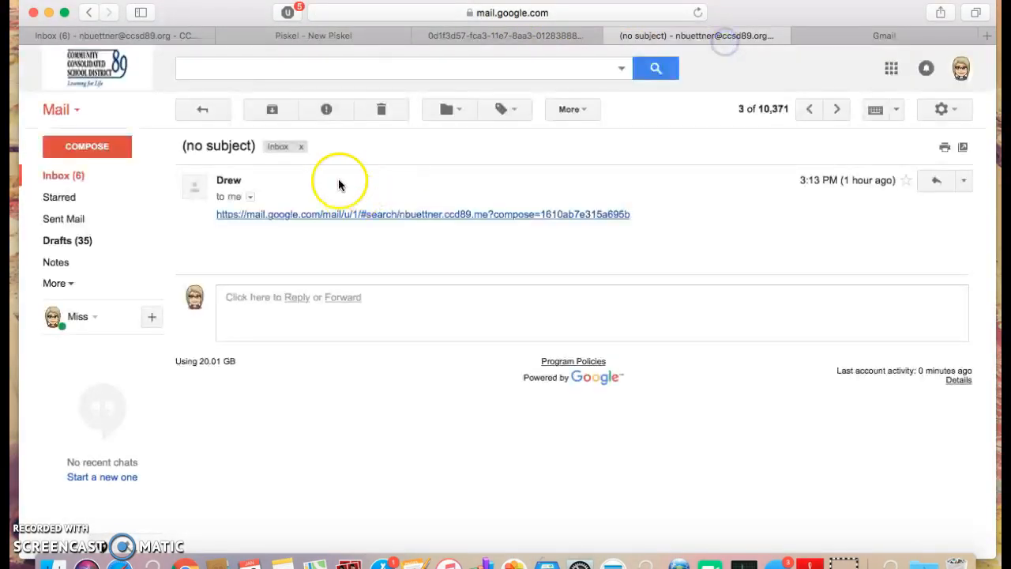
- Open a student's email from the inbox and view its piskel-imgstore GIF showing 'Run And Hide!'
click(97, 178)
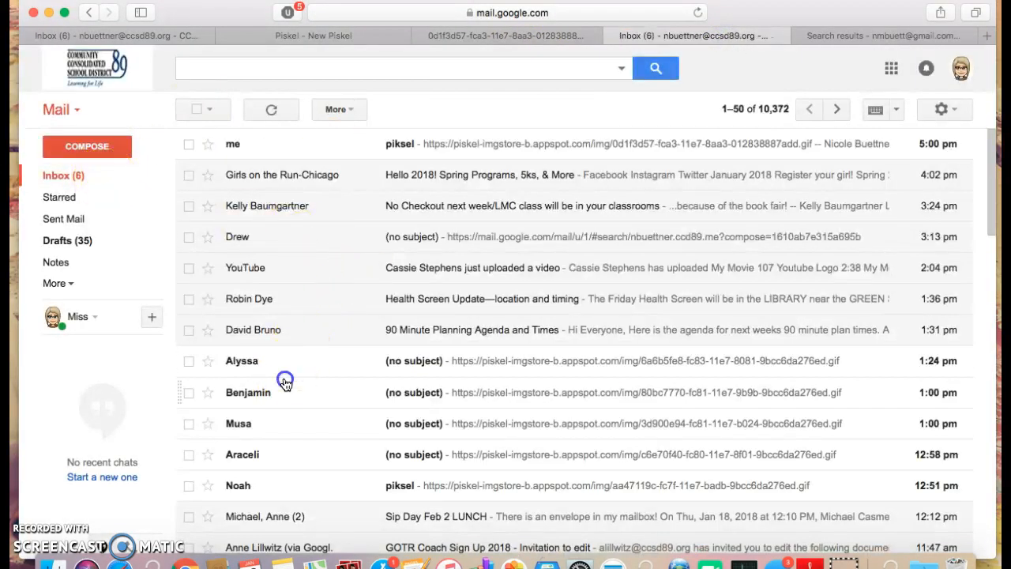
click(285, 382)
click(323, 216)
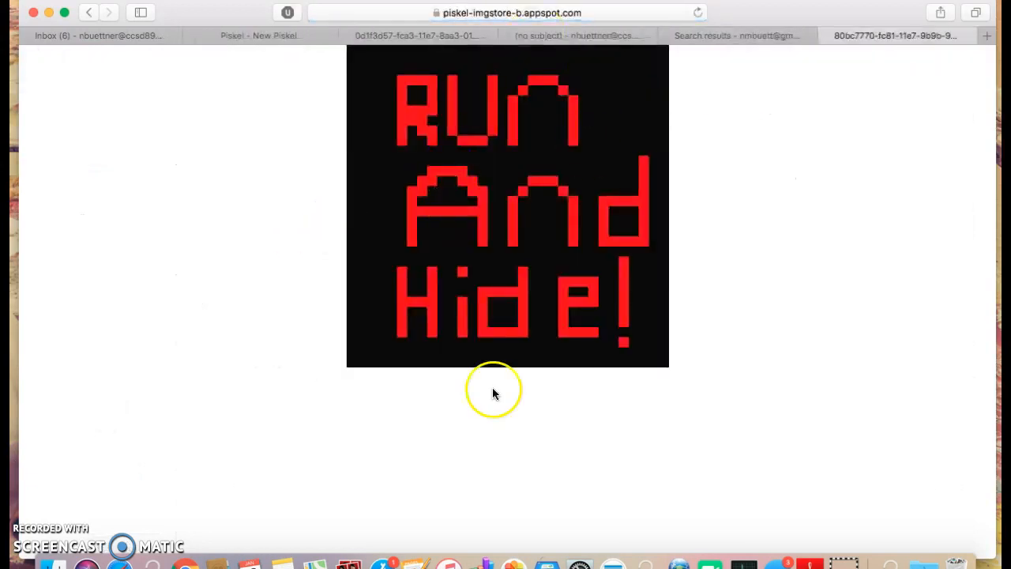